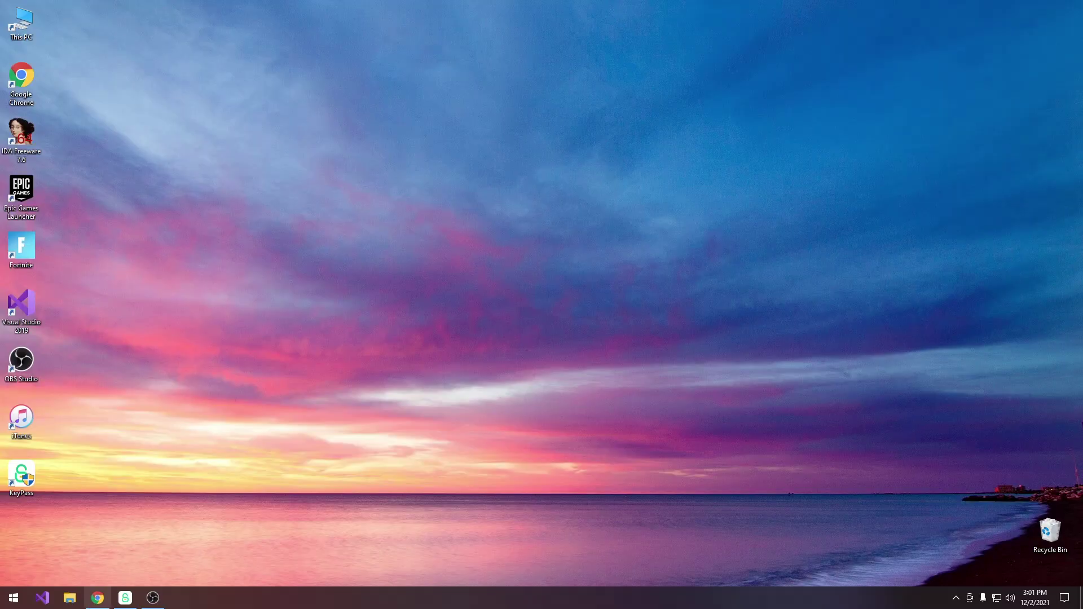
Bring KeyPass back to the front and open its Remove Activation Lock page.
{"action": "left_click", "coordinate": [125, 597]}
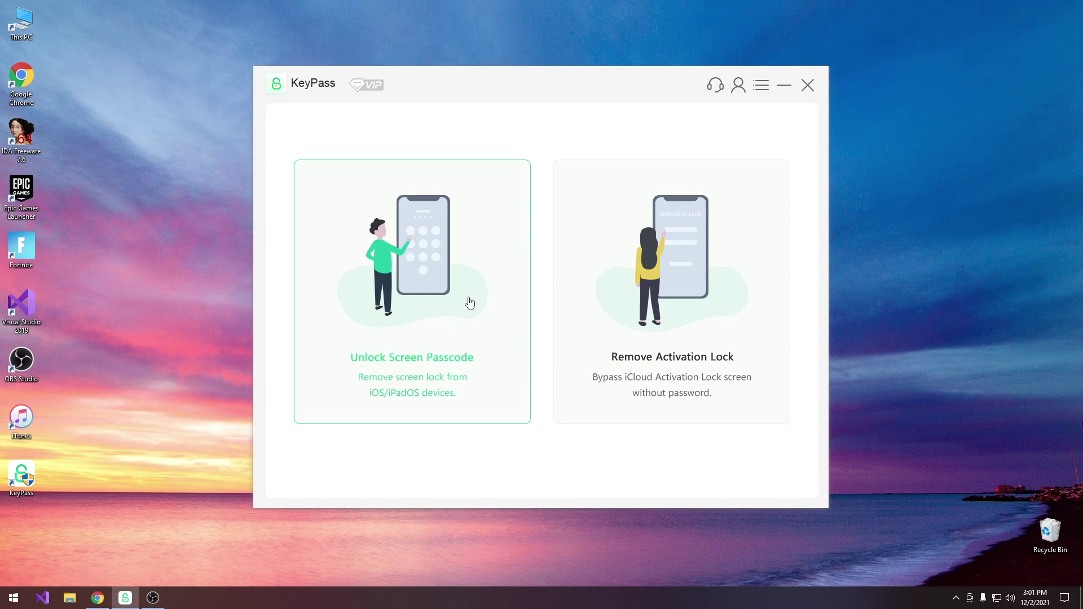
{"action": "left_click", "coordinate": [714, 293]}
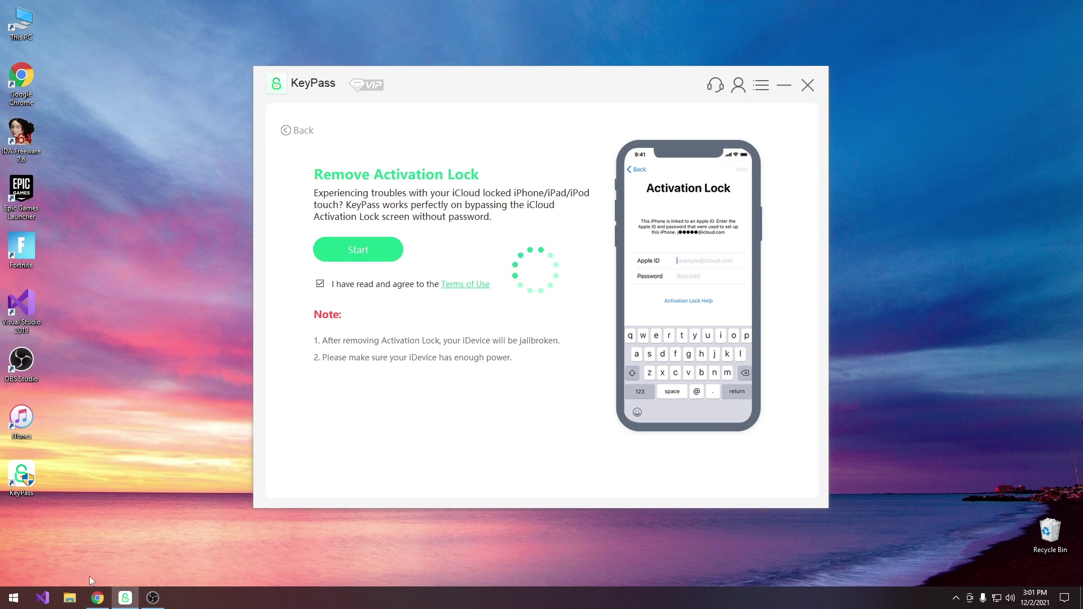
Read down the StarzSoft KeyPass product page in Chrome, then minimize the browser.
{"action": "left_click", "coordinate": [98, 598]}
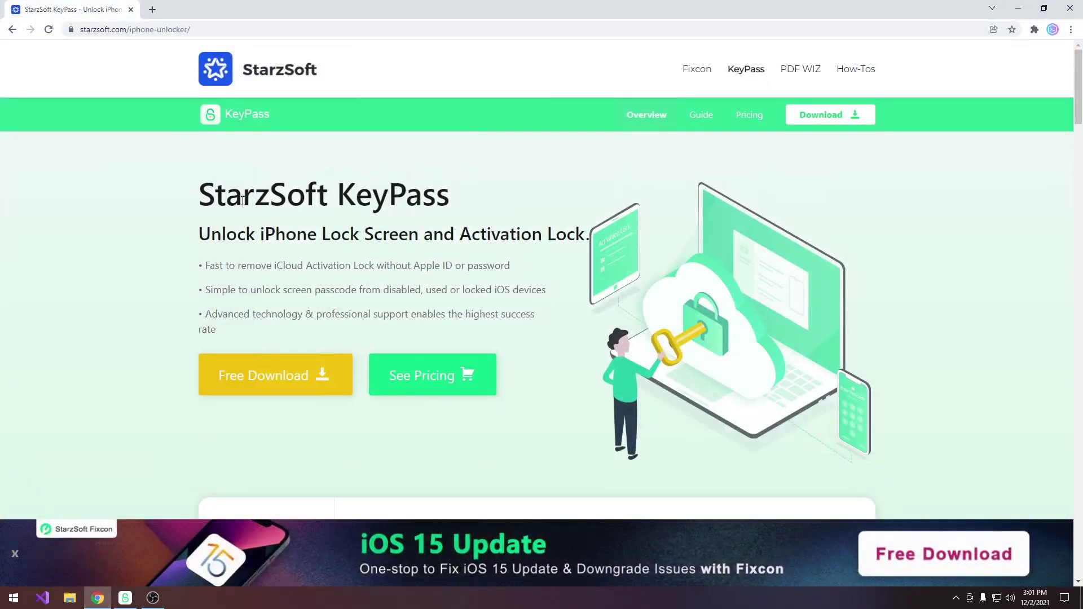
{"action": "scroll", "coordinate": [227, 201], "scroll_direction": "down", "scroll_amount": 1}
{"action": "scroll", "coordinate": [341, 203], "scroll_direction": "down", "scroll_amount": 3}
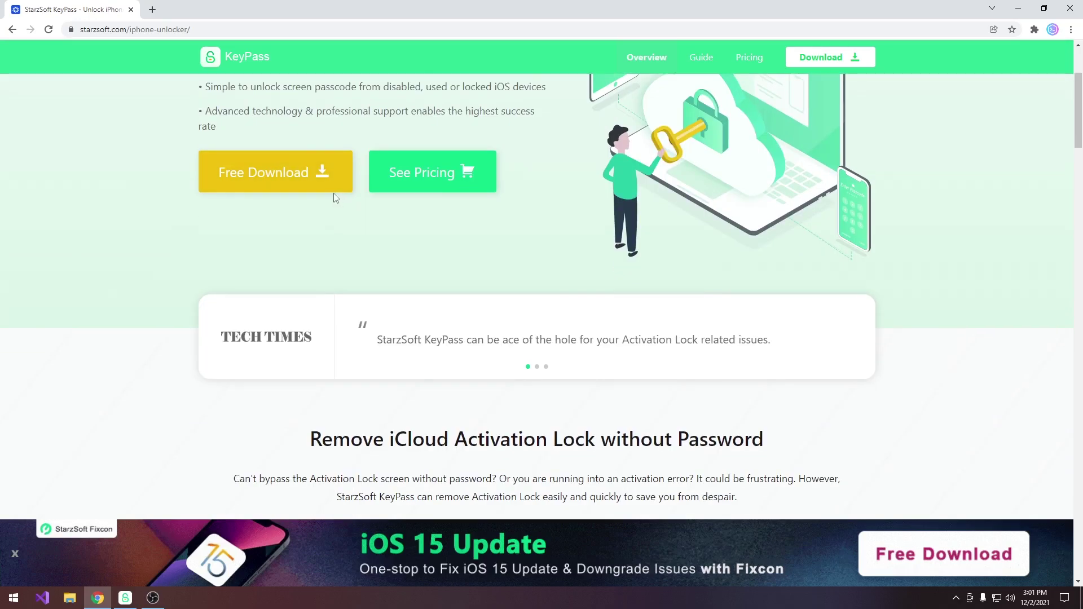
{"action": "scroll", "coordinate": [335, 198], "scroll_direction": "up", "scroll_amount": 3}
{"action": "scroll", "coordinate": [466, 193], "scroll_direction": "down", "scroll_amount": 8}
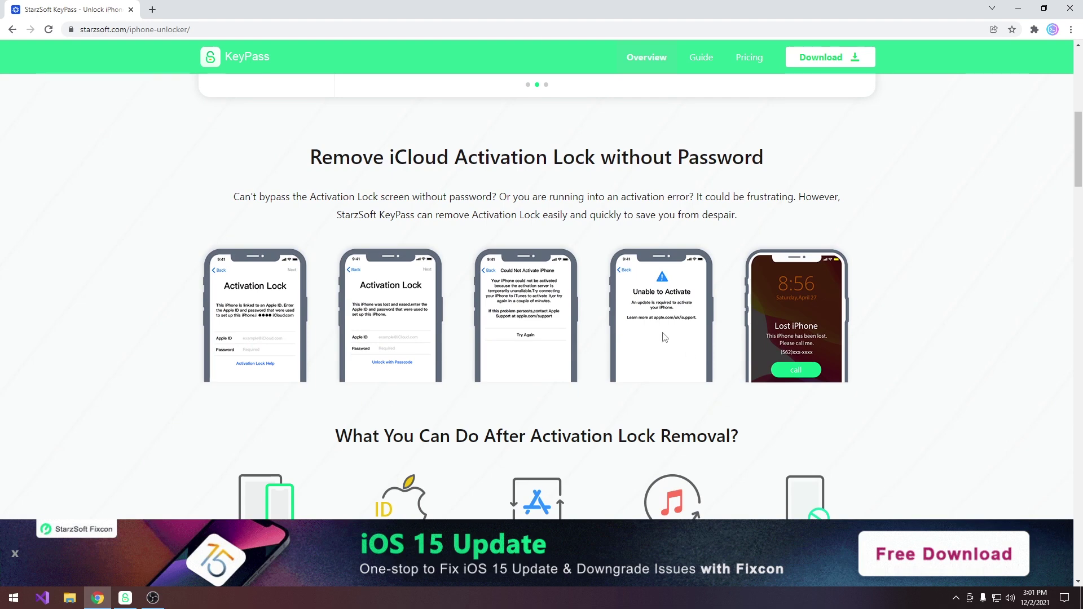
{"action": "scroll", "coordinate": [814, 310], "scroll_direction": "down", "scroll_amount": 4}
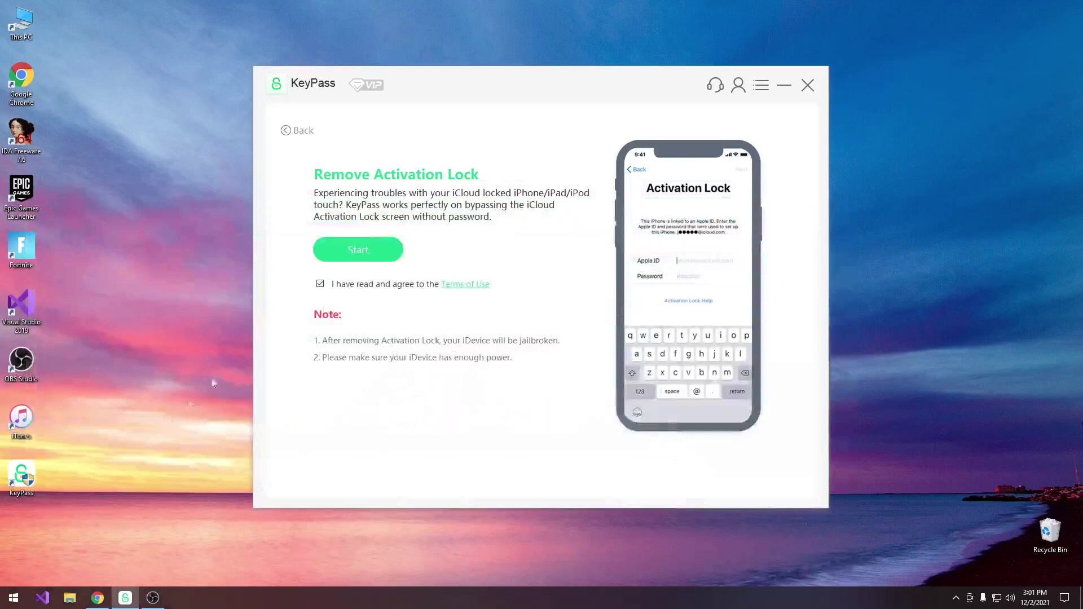
{"action": "left_click", "coordinate": [1018, 9]}
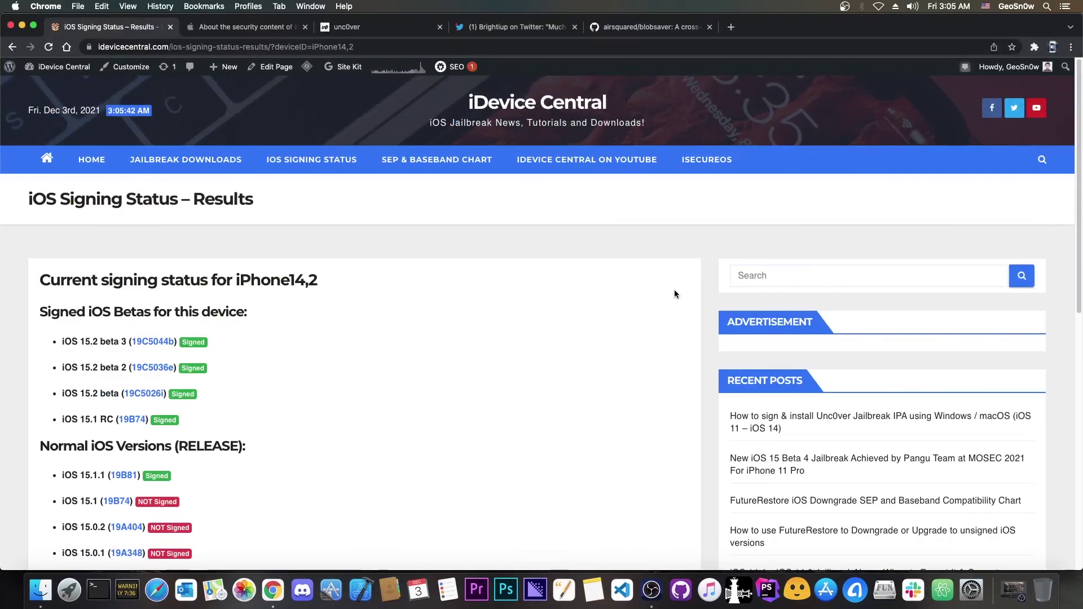
Look up signing status for iPhone 12 Pro (iPhone13,3): iOS 15.1.1 signed, 15.1 not signed.
{"action": "scroll", "coordinate": [332, 280], "scroll_direction": "down", "scroll_amount": 1}
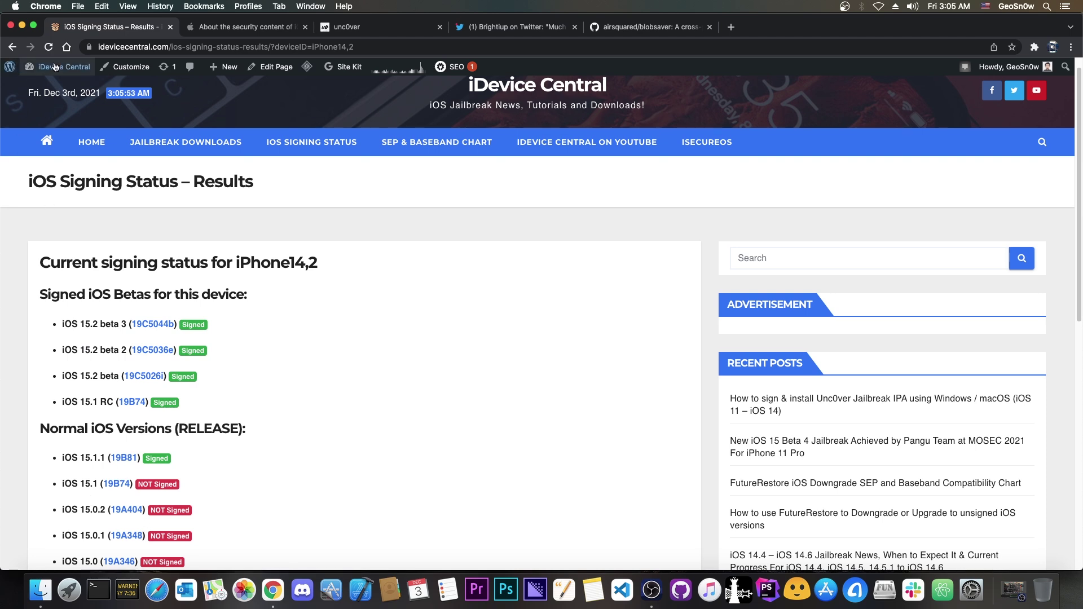
{"action": "left_click", "coordinate": [293, 148]}
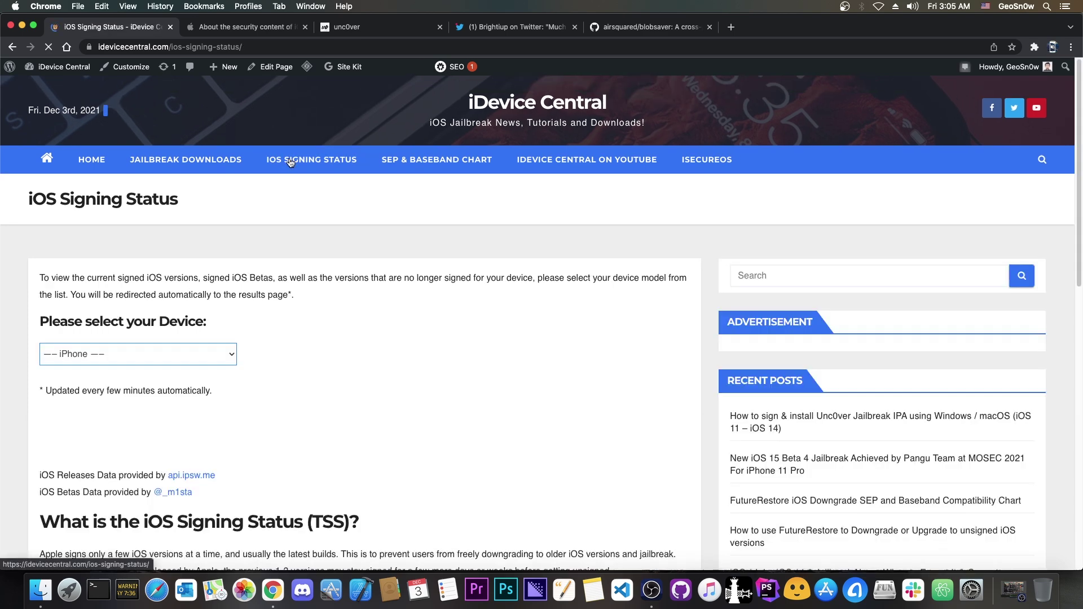
{"action": "left_click", "coordinate": [163, 354]}
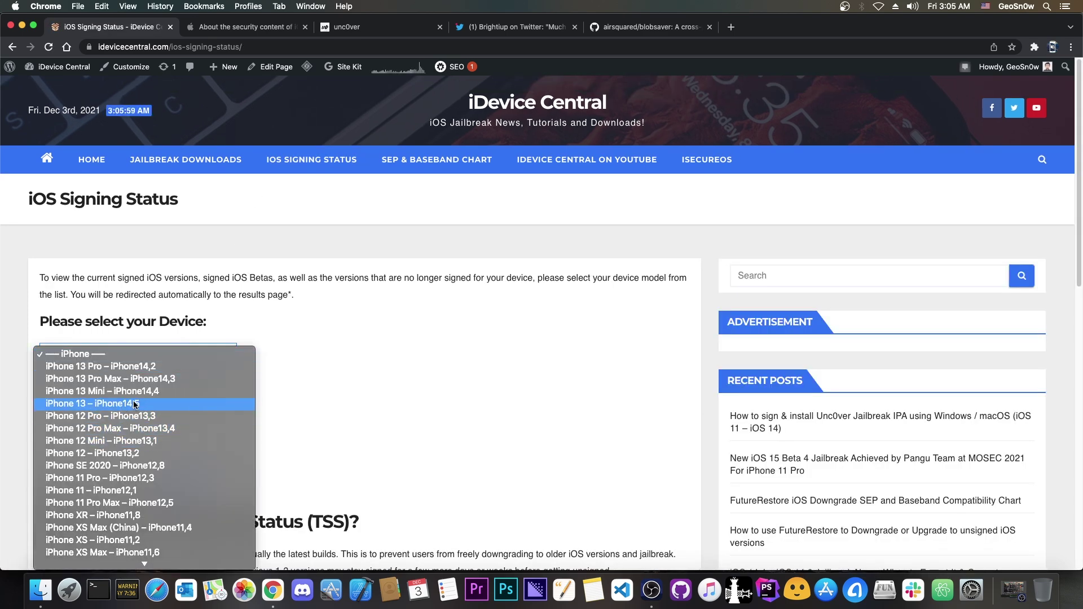
{"action": "left_click", "coordinate": [255, 385]}
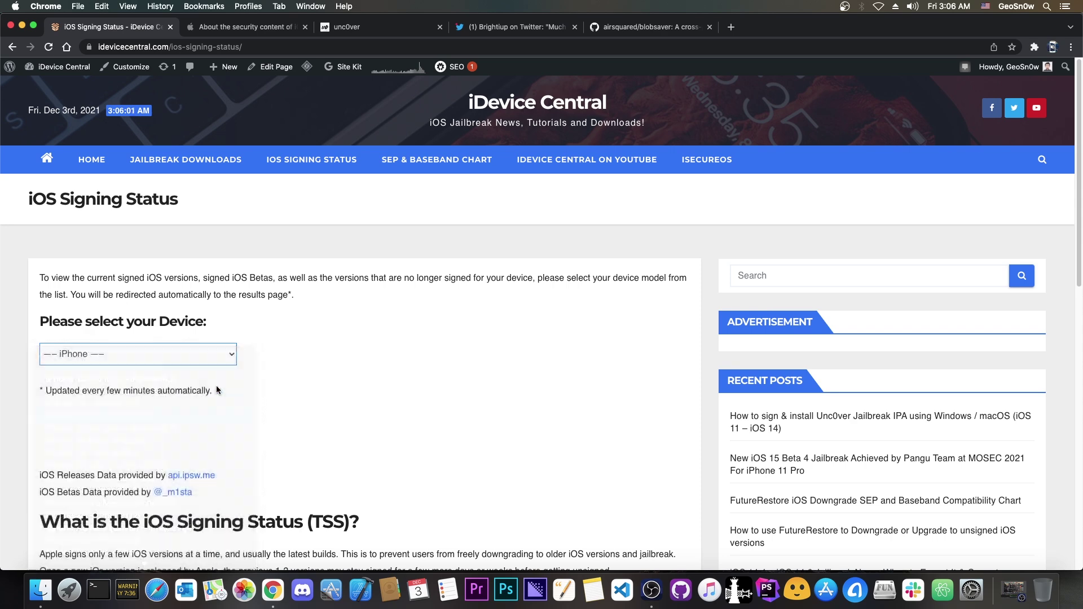
{"action": "scroll", "coordinate": [257, 384], "scroll_direction": "down", "scroll_amount": 2}
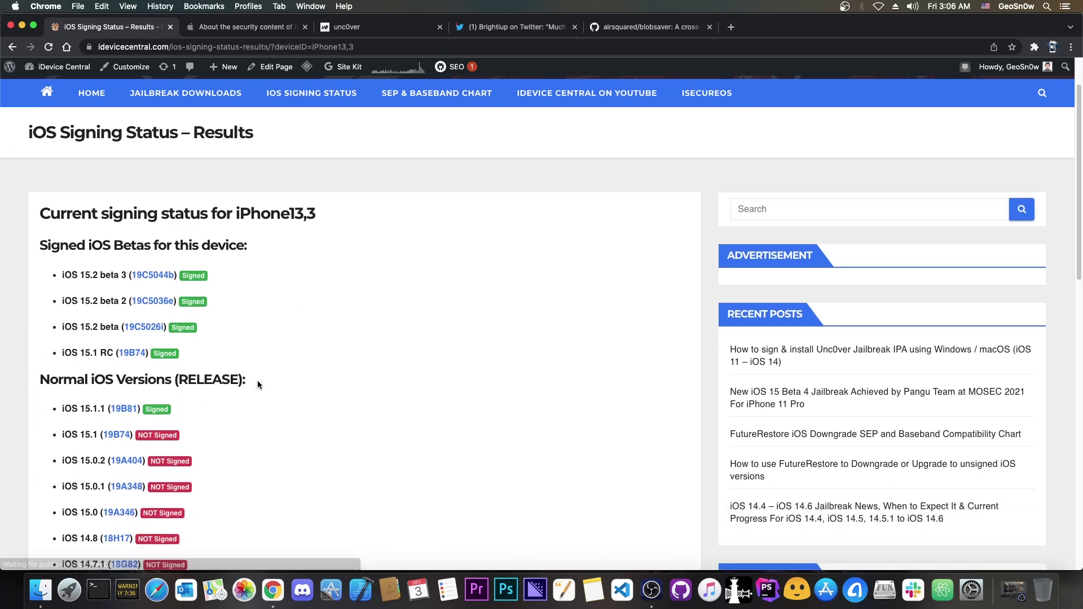
{"action": "scroll", "coordinate": [257, 381], "scroll_direction": "down", "scroll_amount": 1}
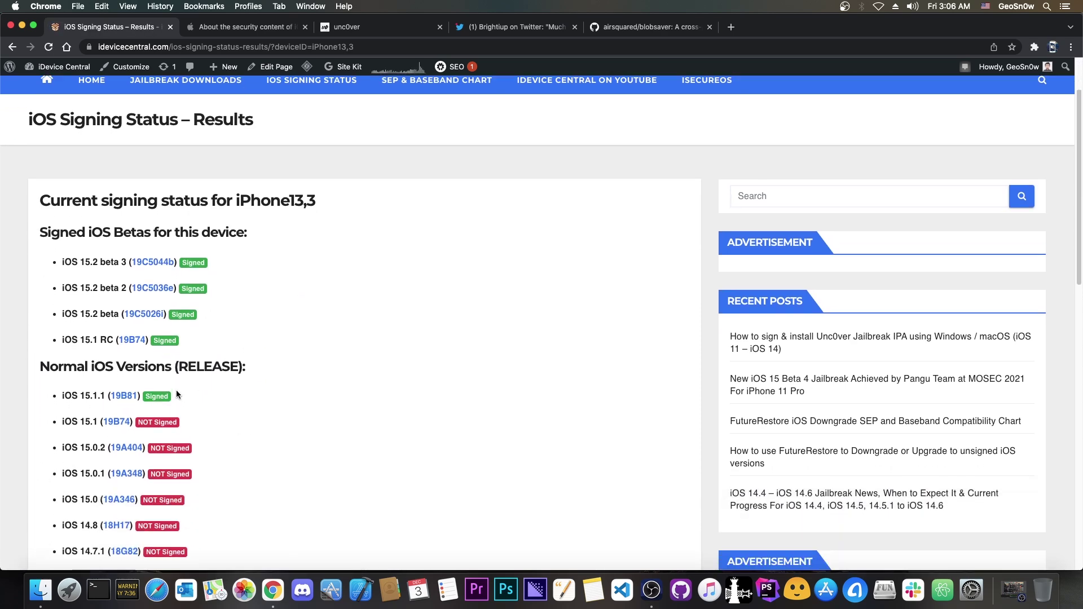
{"action": "scroll", "coordinate": [177, 394], "scroll_direction": "down", "scroll_amount": 1}
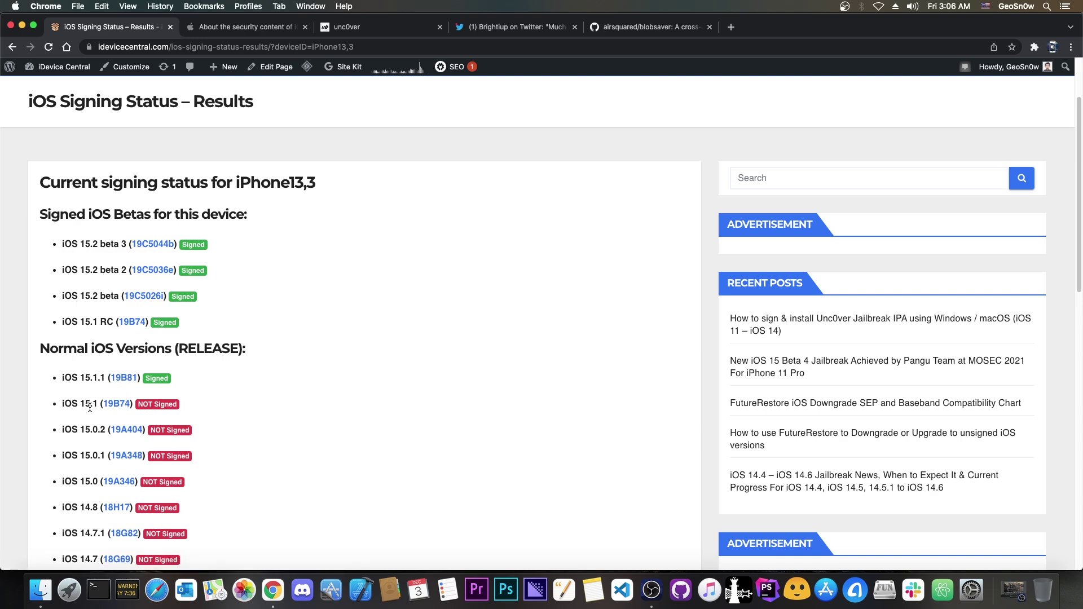
Check iPhone 11 Pro (iPhone12,3) signing status, where iOS 15.1 is still signed, then view Apple's notes.
{"action": "key", "text": "super+bracketleft"}
{"action": "left_click", "coordinate": [141, 354]}
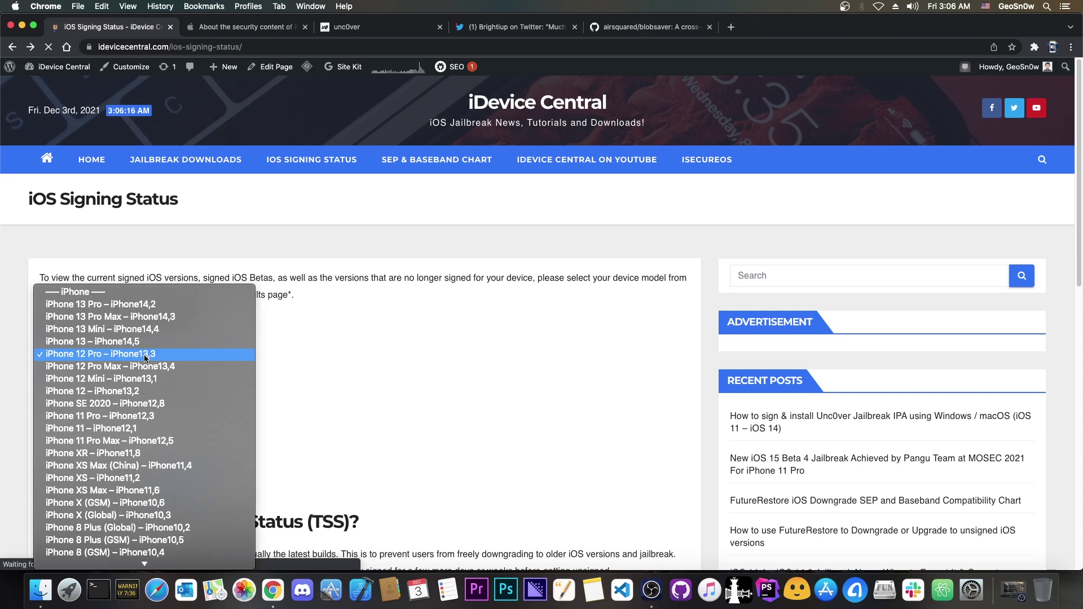
{"action": "left_click", "coordinate": [138, 416]}
{"action": "scroll", "coordinate": [294, 391], "scroll_direction": "down", "scroll_amount": 3}
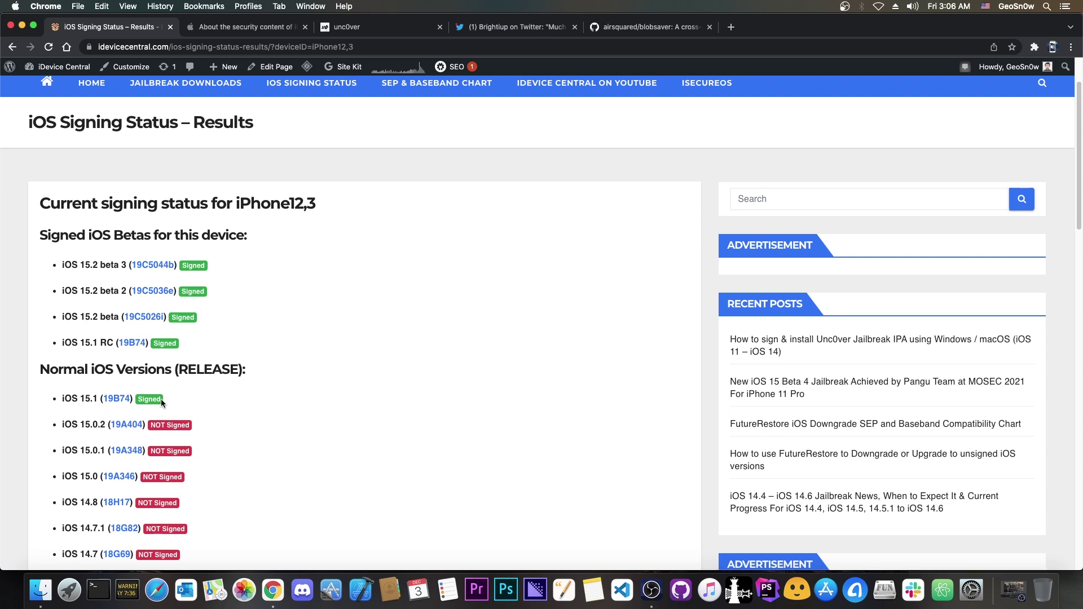
{"action": "scroll", "coordinate": [161, 401], "scroll_direction": "up", "scroll_amount": 3}
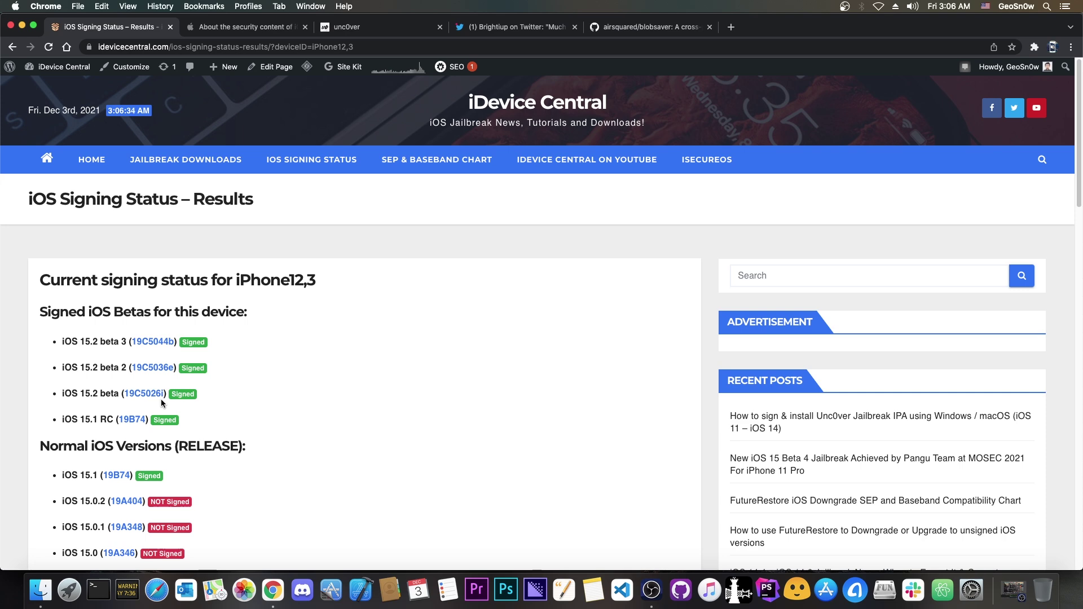
{"action": "key", "text": "ctrl+Tab"}
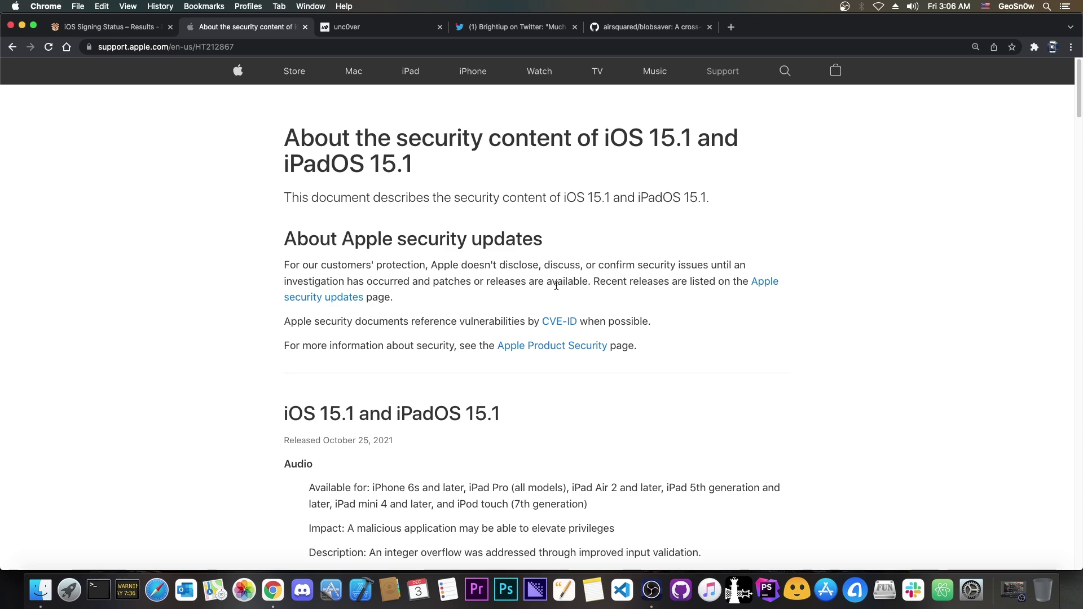
Scroll through Apple's iOS 15.1 fixes, such as iCloud CVE-2021-30906 and Kernel CVE-2021-30886.
{"action": "scroll", "coordinate": [556, 284], "scroll_direction": "down", "scroll_amount": 5}
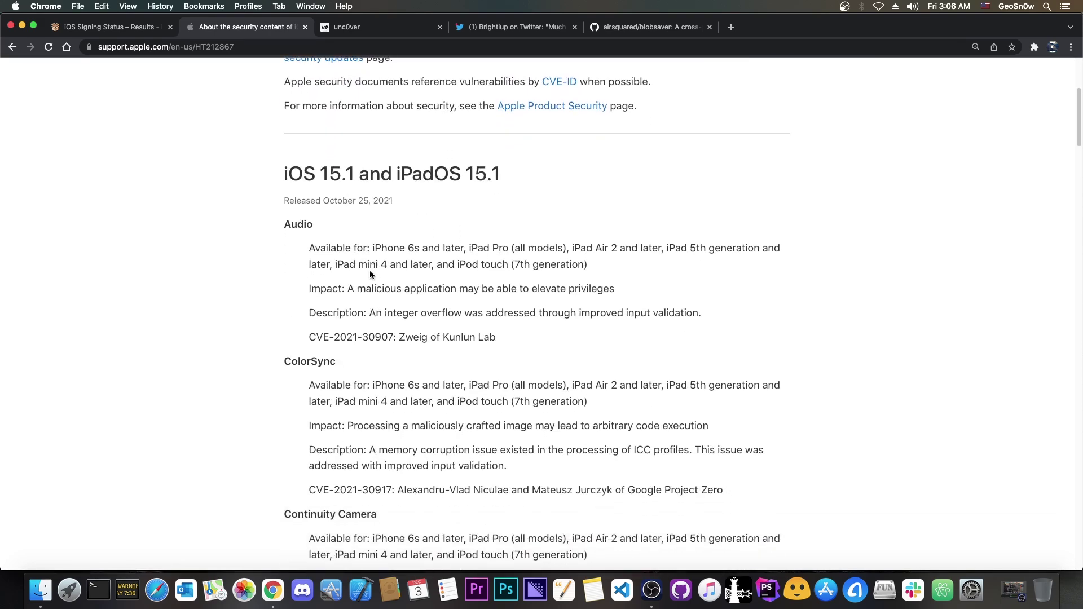
{"action": "scroll", "coordinate": [369, 271], "scroll_direction": "down", "scroll_amount": 10}
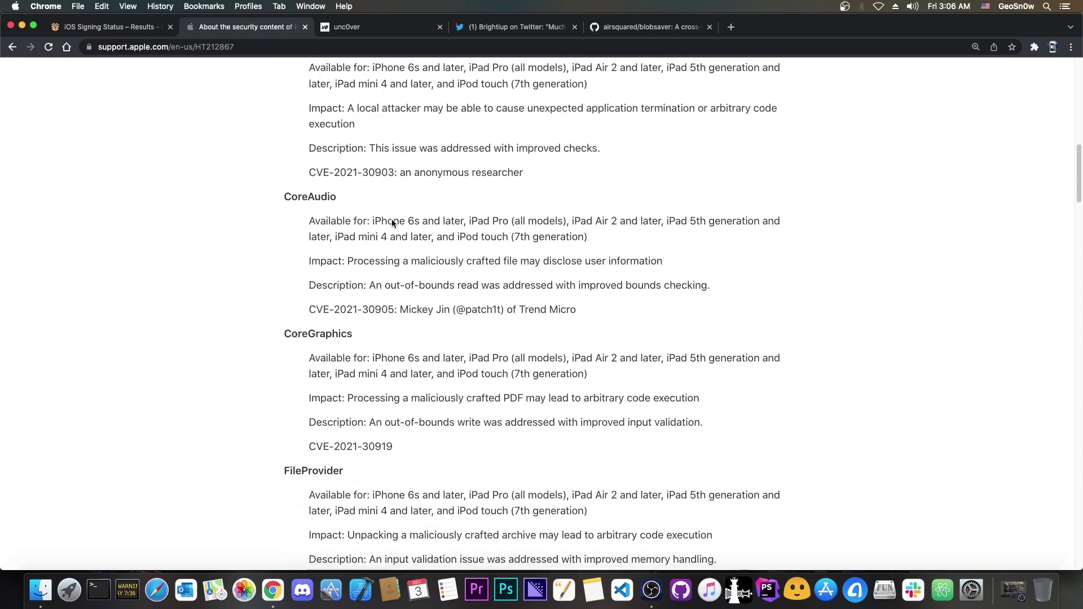
{"action": "scroll", "coordinate": [392, 222], "scroll_direction": "down", "scroll_amount": 8}
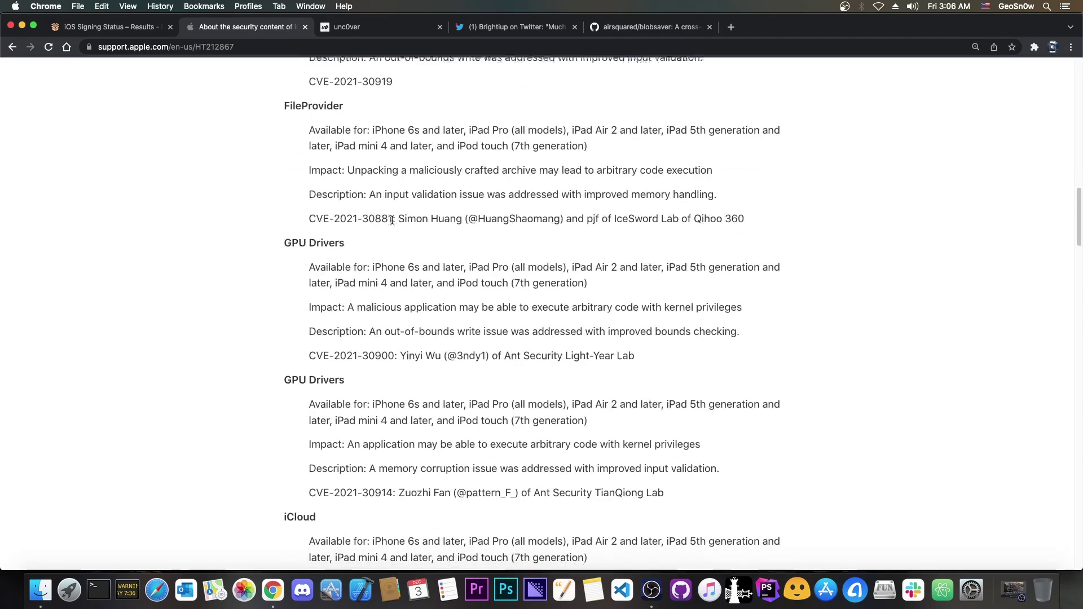
{"action": "scroll", "coordinate": [392, 220], "scroll_direction": "down", "scroll_amount": 7}
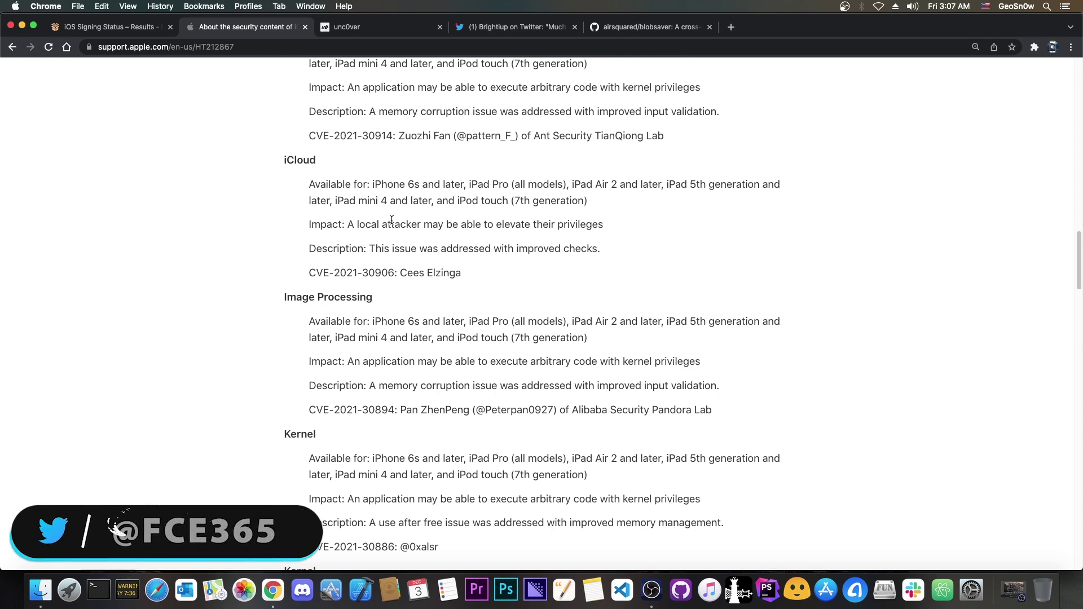
Open the iOS 15.1 exploit tweet and enlarge its kernel exploit screenshot.
{"action": "left_click", "coordinate": [558, 27]}
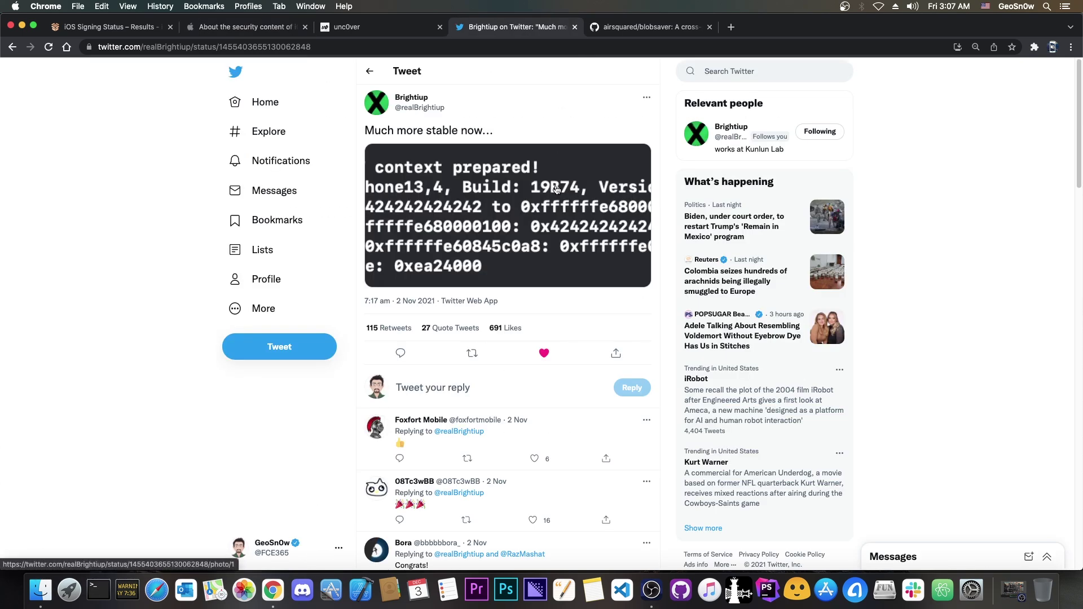
{"action": "left_click", "coordinate": [484, 196]}
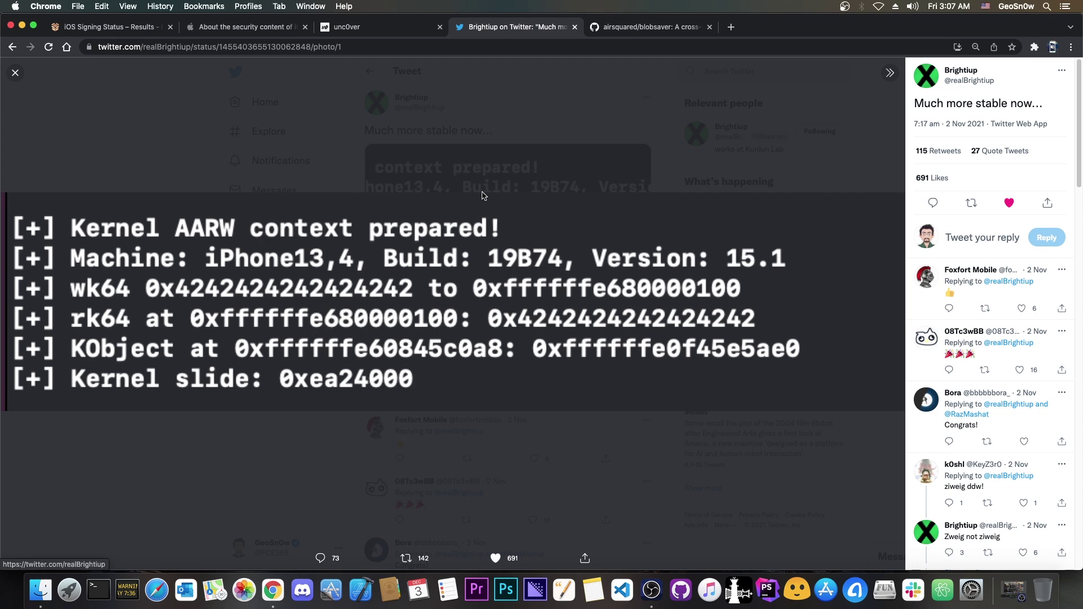
{"action": "key", "text": "ctrl+shift+Tab"}
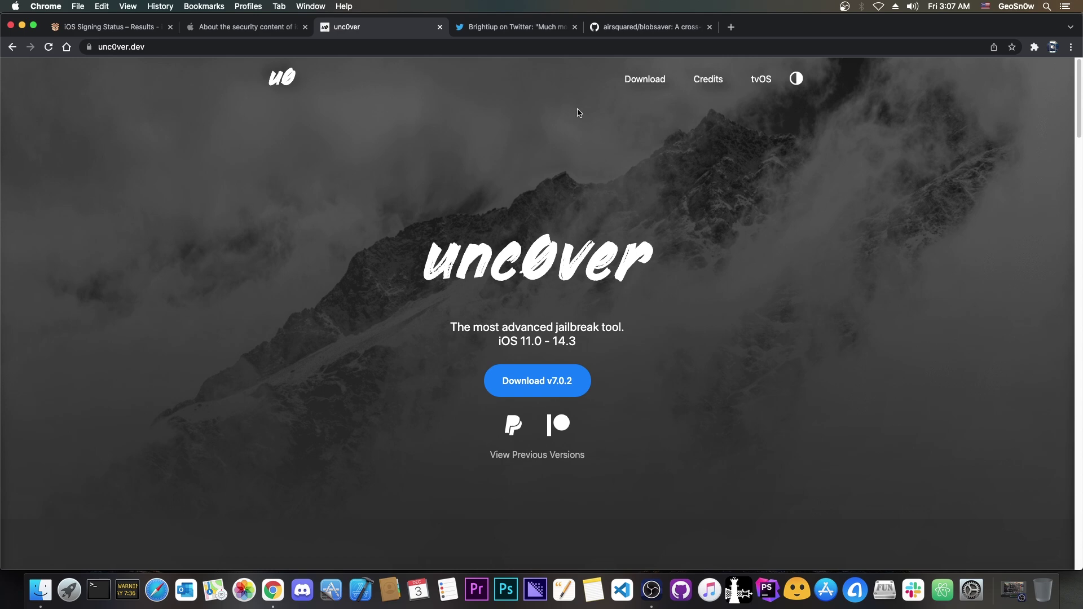
Skim the blobsaver GitHub page, then return to the iPhone12,3 signing status tab.
{"action": "left_click", "coordinate": [666, 29]}
{"action": "scroll", "coordinate": [551, 157], "scroll_direction": "down", "scroll_amount": 1}
{"action": "scroll", "coordinate": [552, 157], "scroll_direction": "down", "scroll_amount": 7}
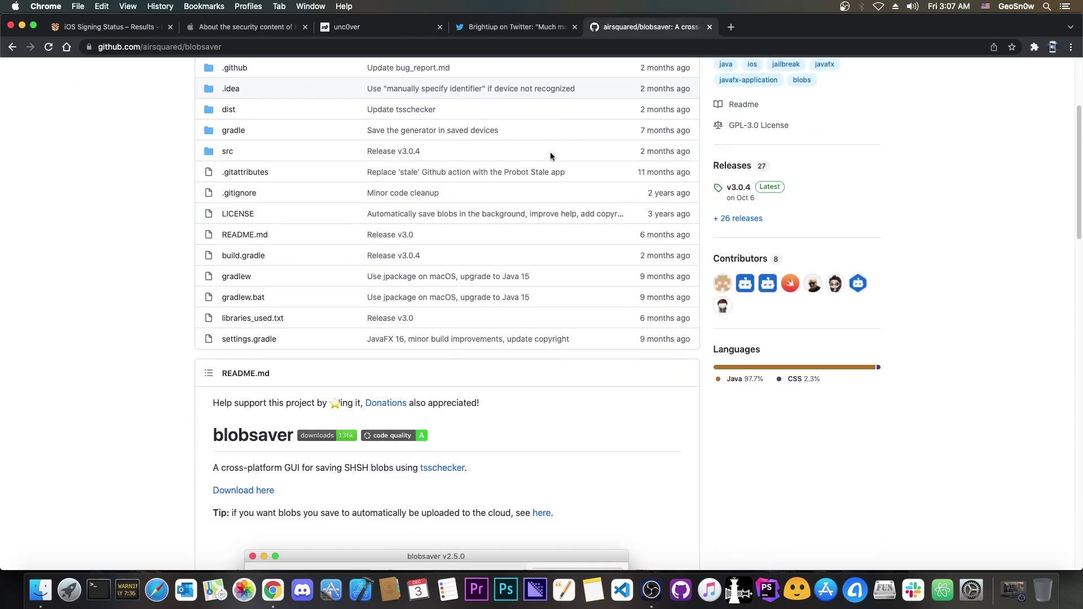
{"action": "left_click", "coordinate": [99, 31]}
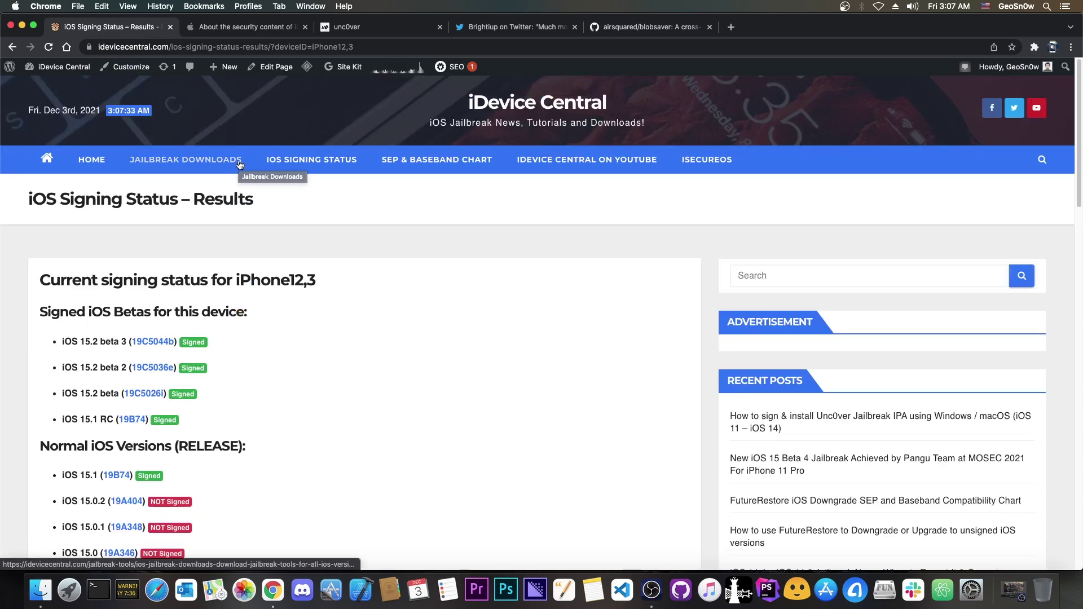
Review which iOS versions are still signed for iPhone12,3, then minimize Chrome.
{"action": "scroll", "coordinate": [397, 266], "scroll_direction": "down", "scroll_amount": 5}
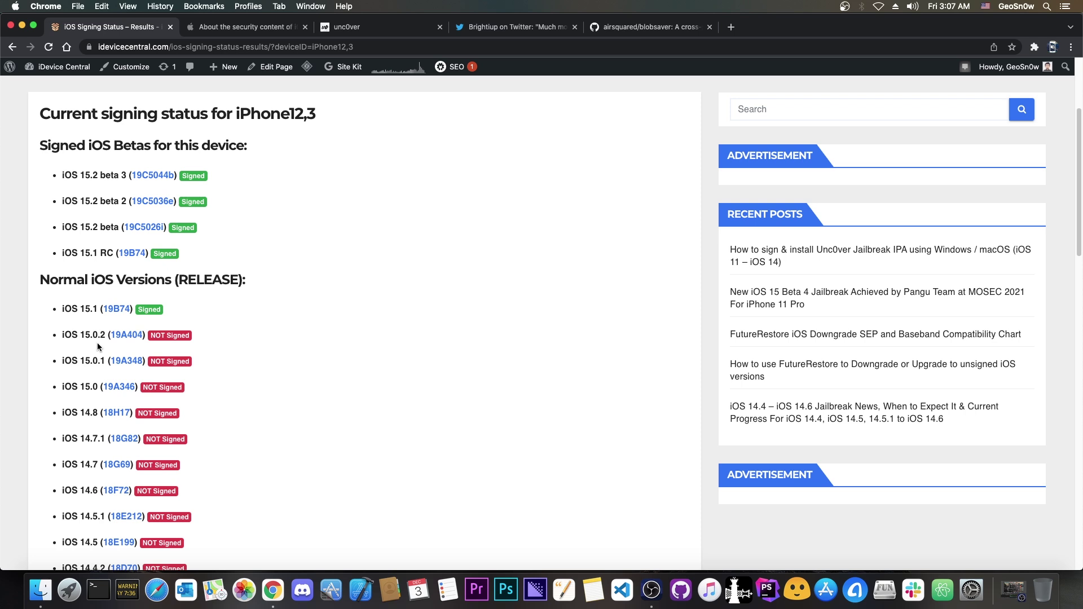
{"action": "scroll", "coordinate": [109, 340], "scroll_direction": "down", "scroll_amount": 1}
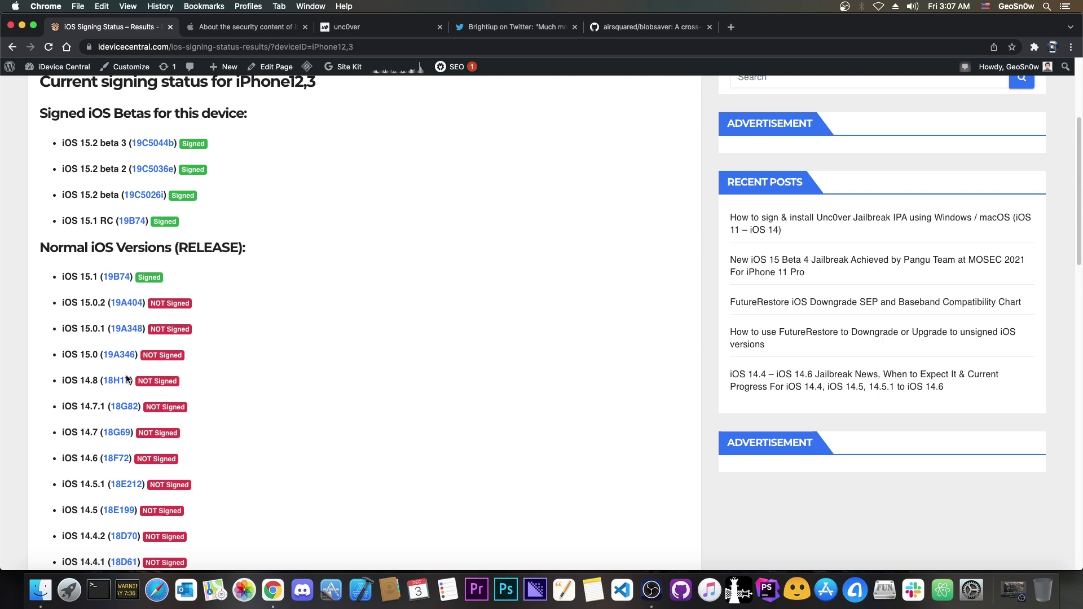
{"action": "left_click", "coordinate": [22, 26]}
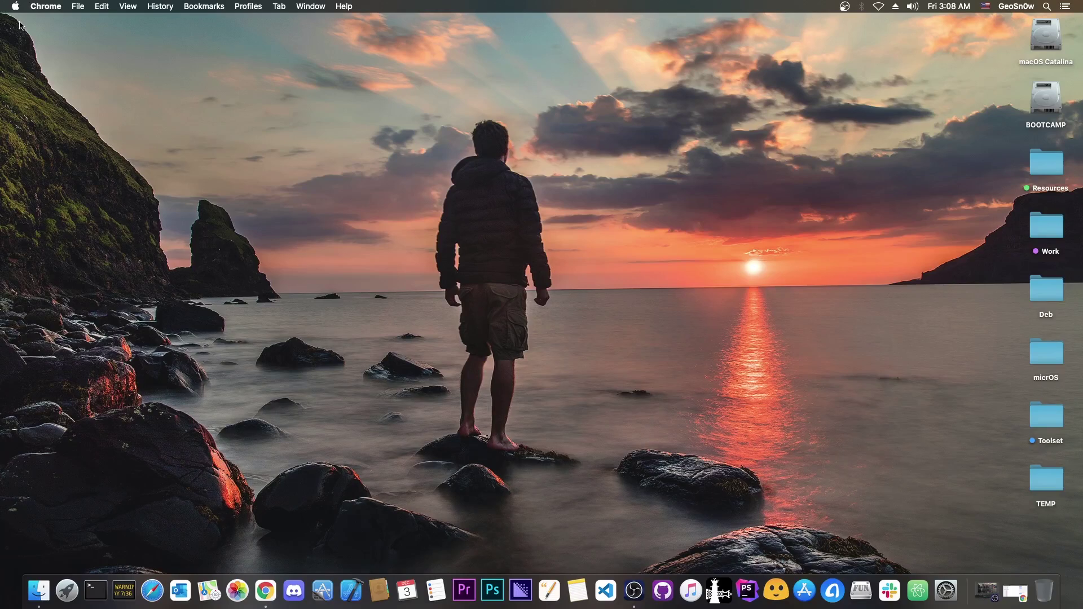
Launch blobsaver, read the connected iPod Touch 7, and save its iOS 15.1 SHSH blobs.
{"action": "left_click", "coordinate": [776, 591]}
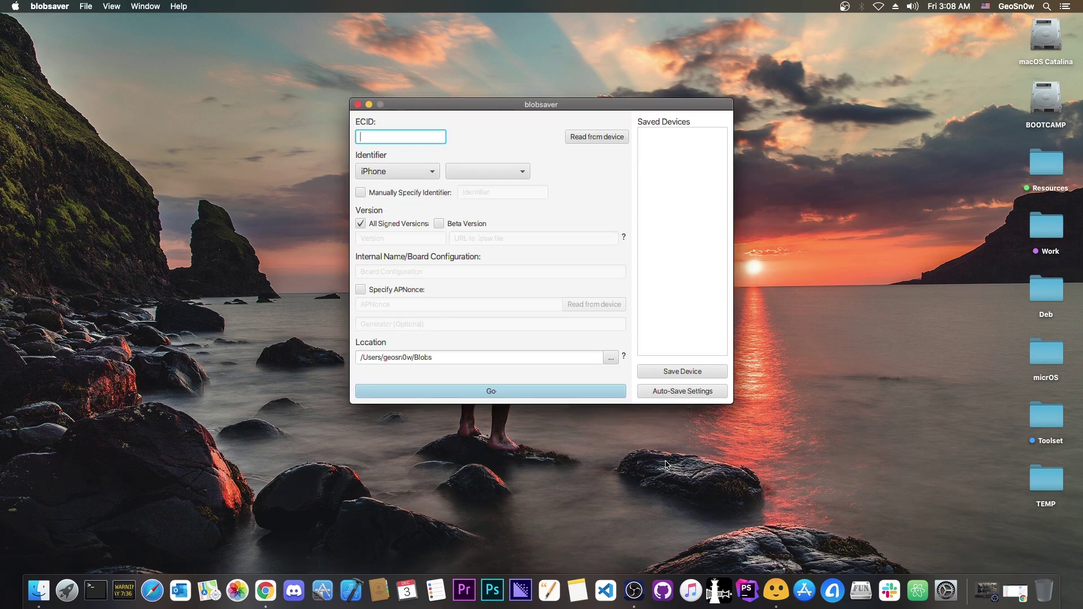
{"action": "left_click", "coordinate": [599, 137]}
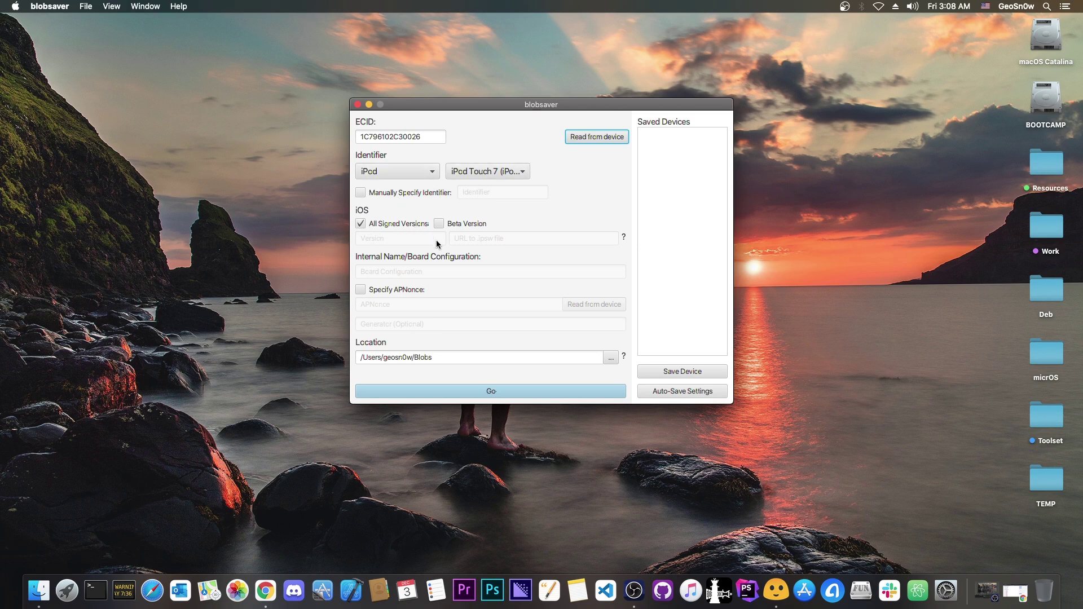
{"action": "left_click", "coordinate": [503, 391]}
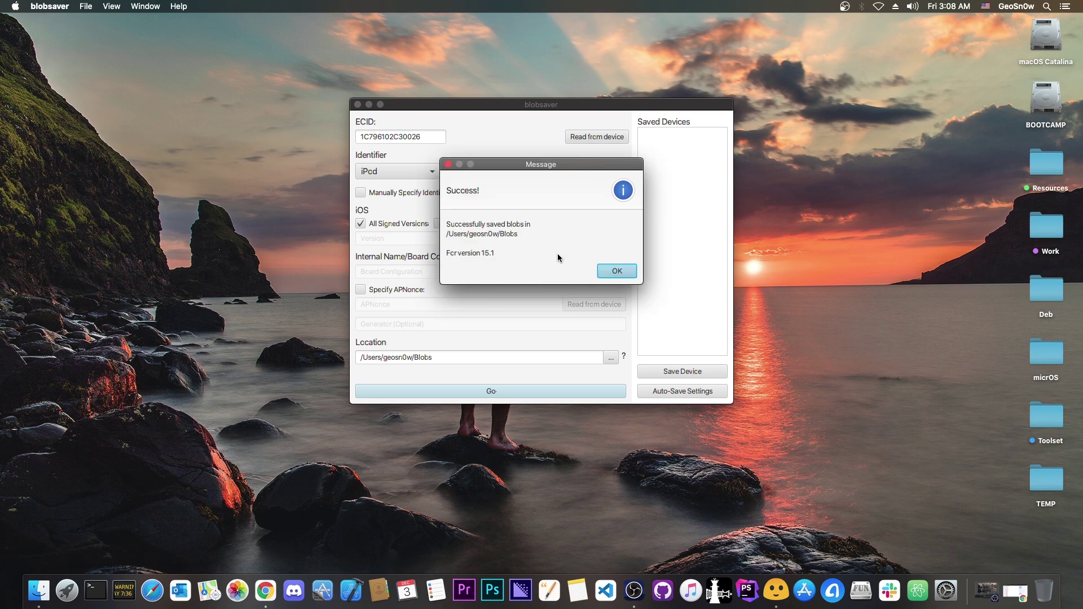
{"action": "left_click", "coordinate": [622, 272]}
Show signing status for iPhone 13 Pro Max (iPhone14,3): 15.1.1 signed, 15.1 not.
{"action": "left_click", "coordinate": [1005, 587]}
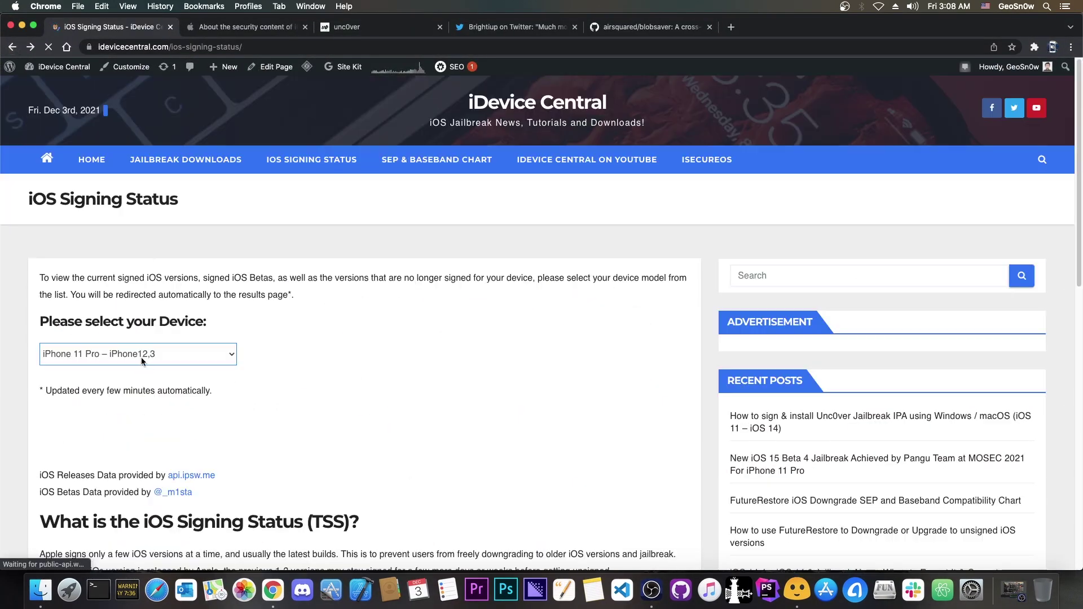
{"action": "left_click", "coordinate": [141, 355]}
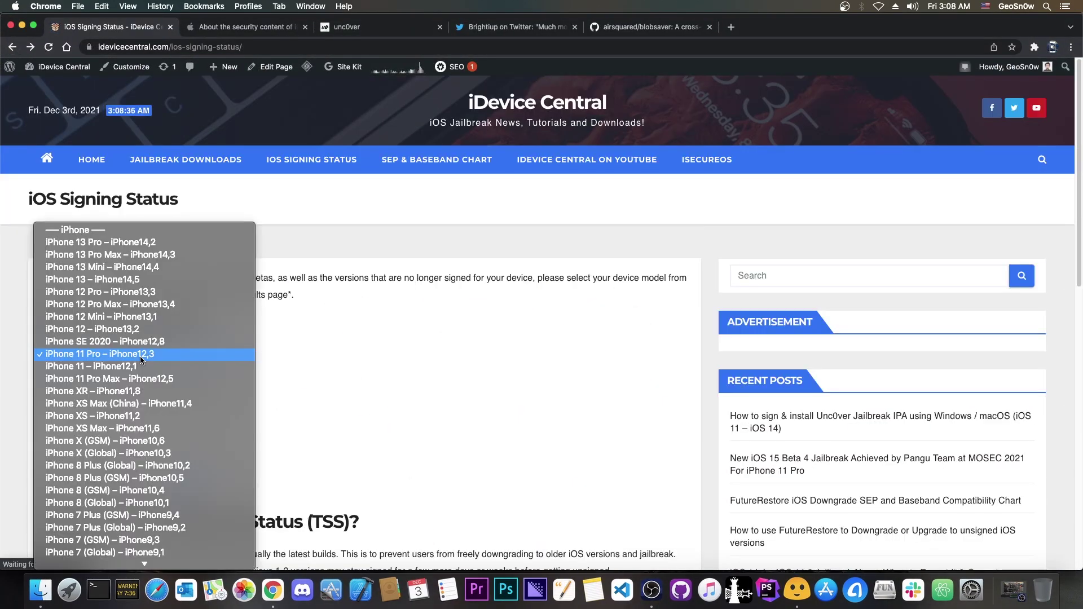
{"action": "left_click", "coordinate": [142, 256]}
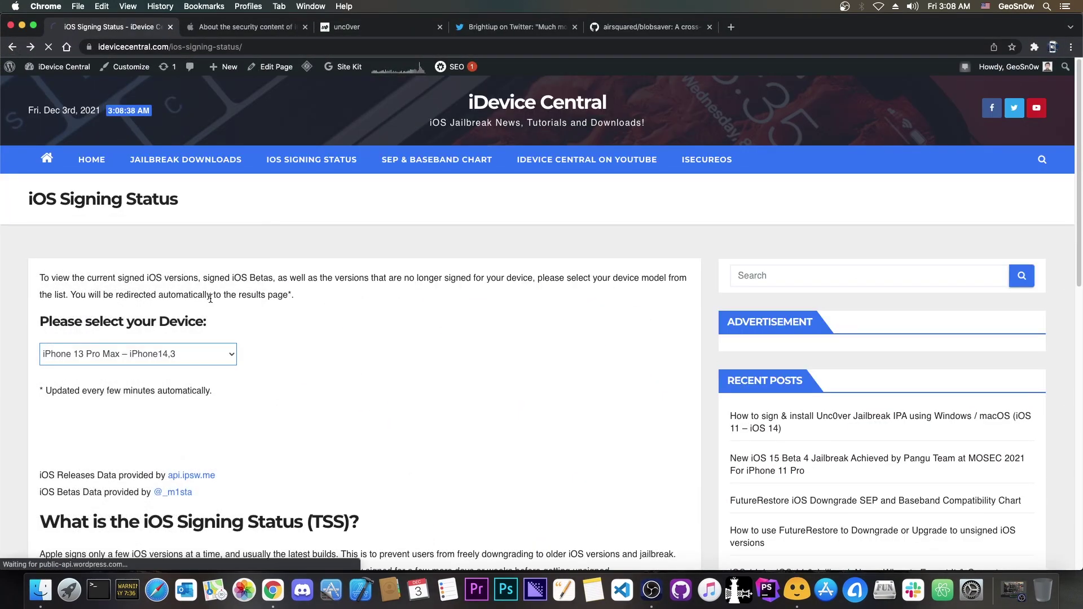
{"action": "scroll", "coordinate": [137, 470], "scroll_direction": "down", "scroll_amount": 1}
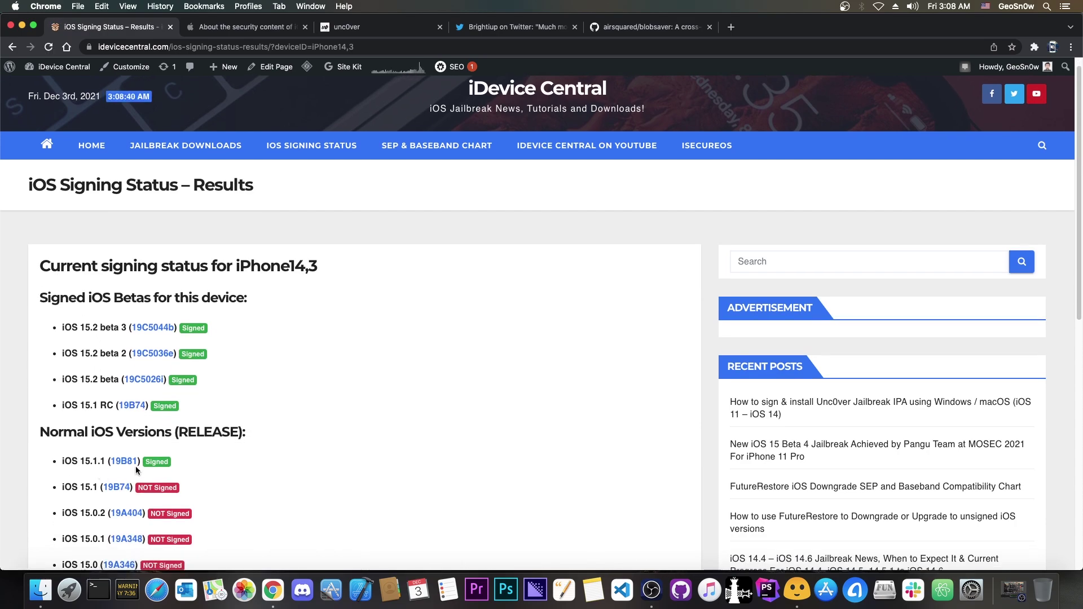
Return to the top of Apple's iOS 15.1 security notes.
{"action": "left_click", "coordinate": [269, 27]}
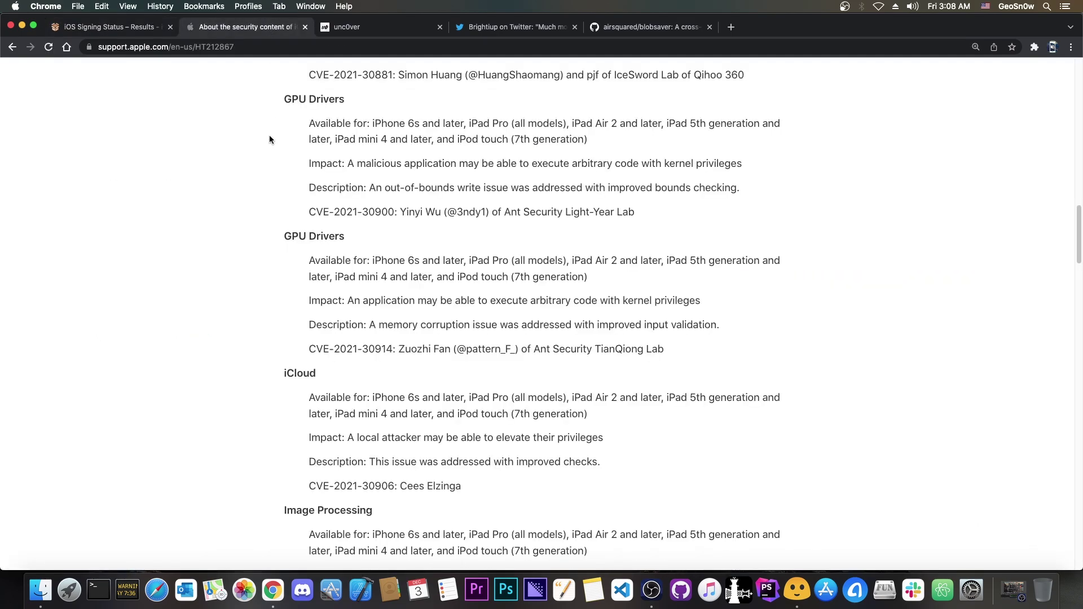
{"action": "scroll", "coordinate": [274, 146], "scroll_direction": "up", "scroll_amount": 6}
{"action": "scroll", "coordinate": [279, 161], "scroll_direction": "up", "scroll_amount": 10}
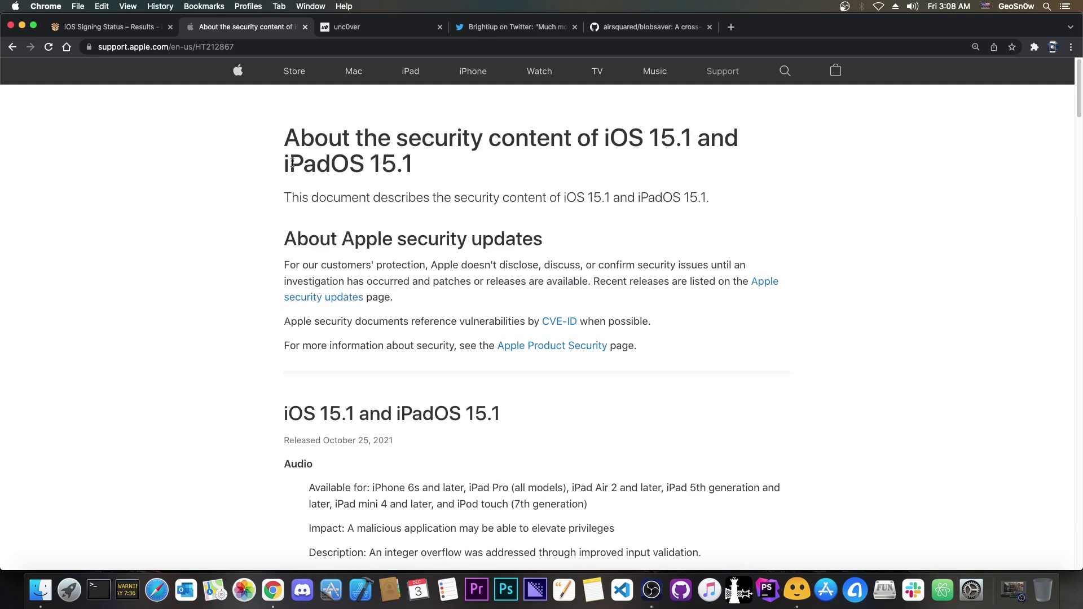
View the iOS 15.1 kernel exploit screenshot full size on Twitter, then close it.
{"action": "left_click", "coordinate": [388, 28]}
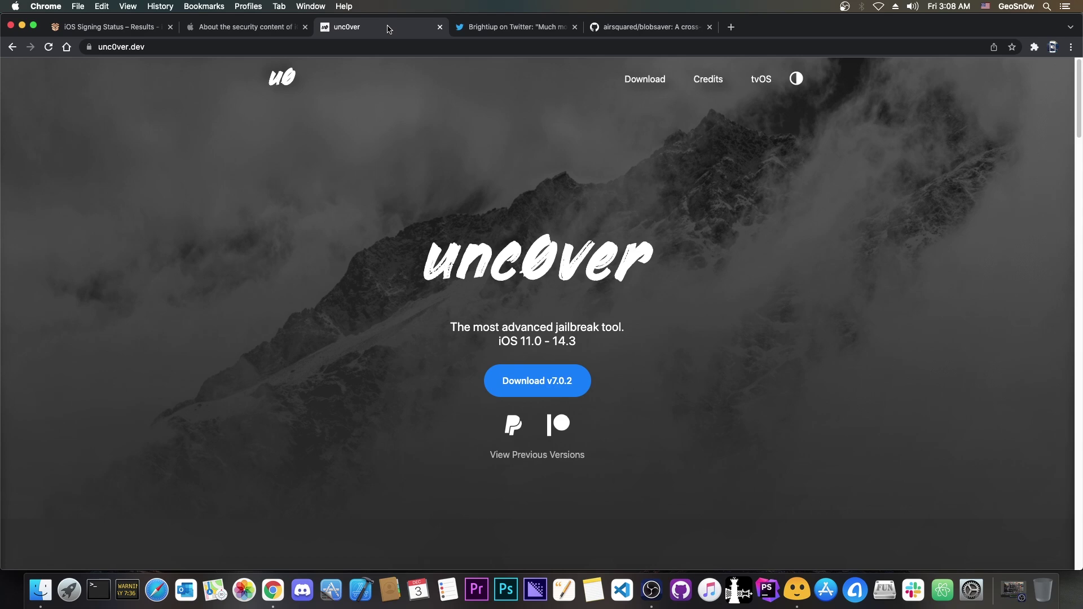
{"action": "left_click", "coordinate": [511, 27]}
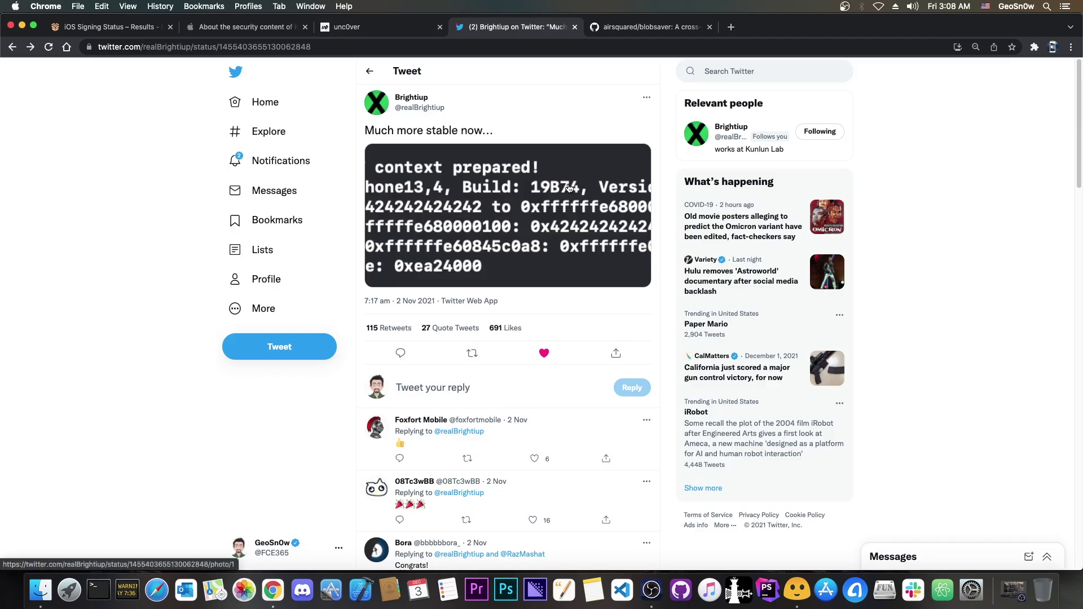
{"action": "left_click", "coordinate": [568, 188]}
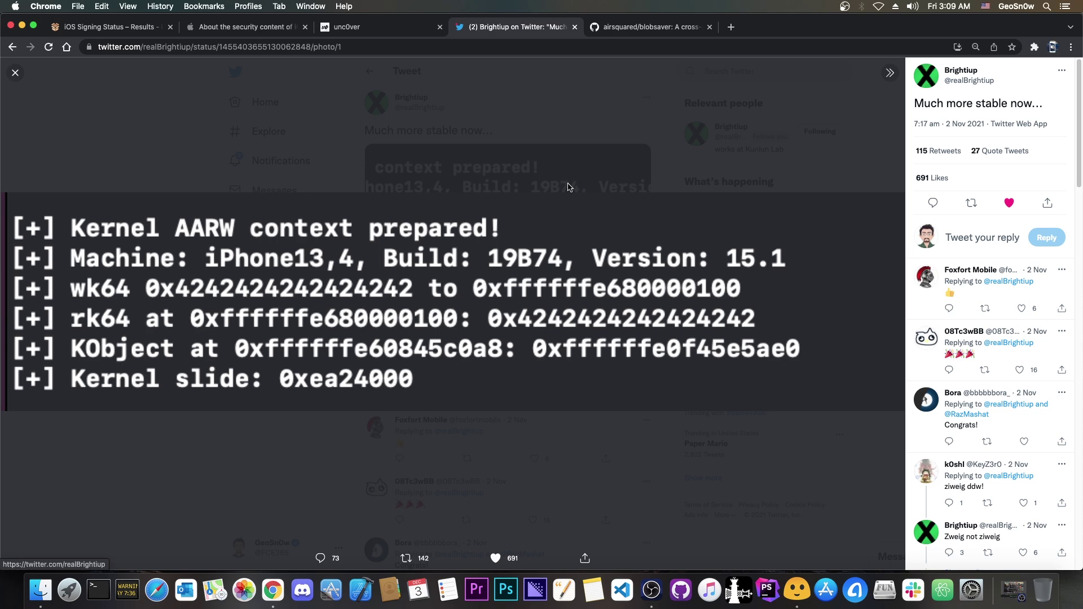
{"action": "left_click", "coordinate": [569, 188]}
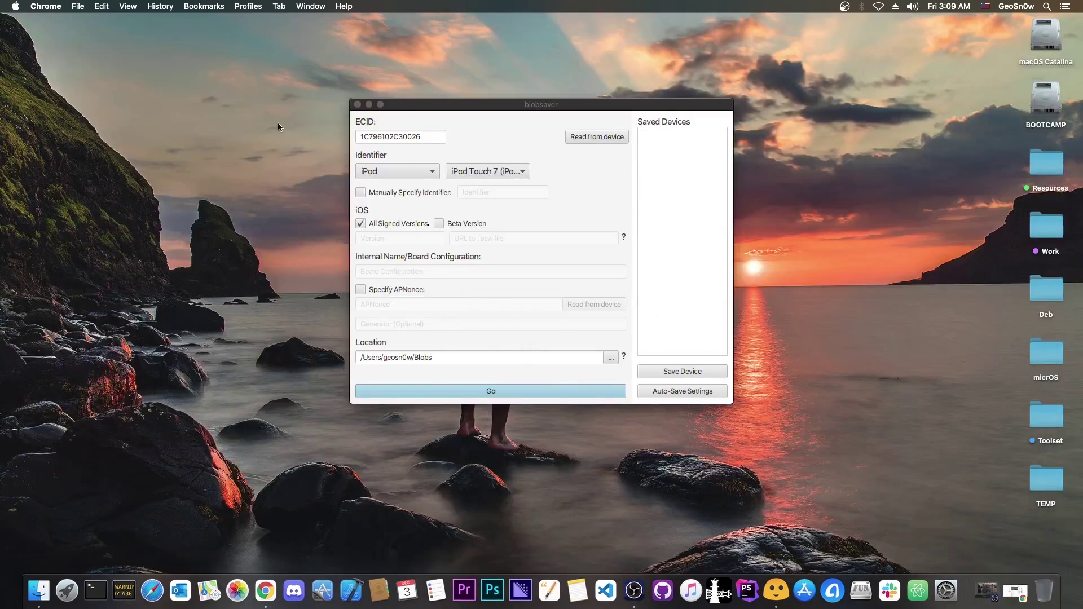
Quit the blobsaver window and return to the empty macOS desktop.
{"action": "left_click", "coordinate": [357, 104]}
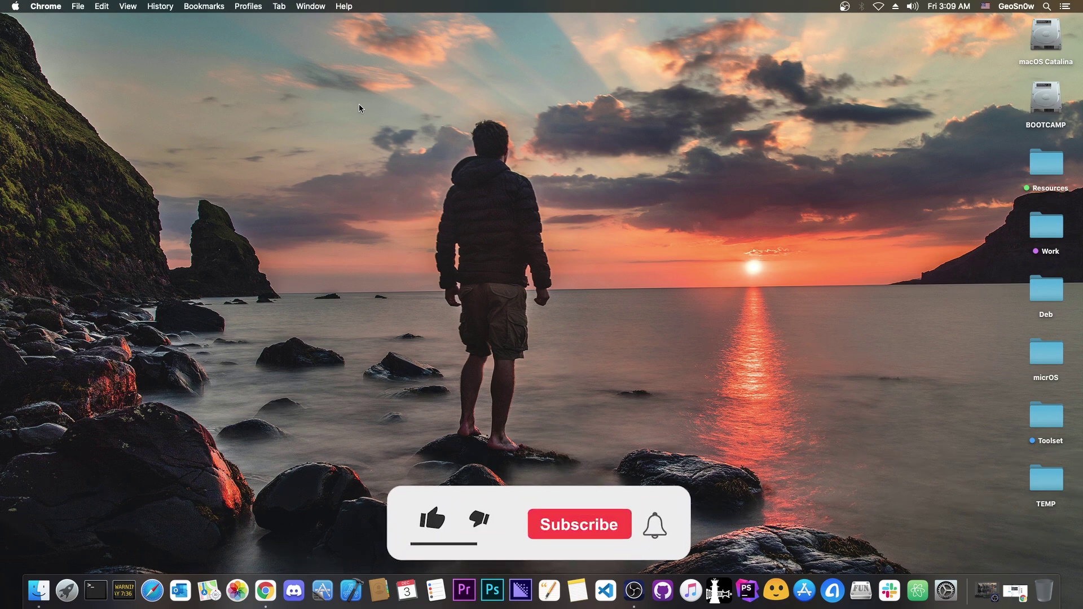
{"action": "left_click", "coordinate": [673, 466]}
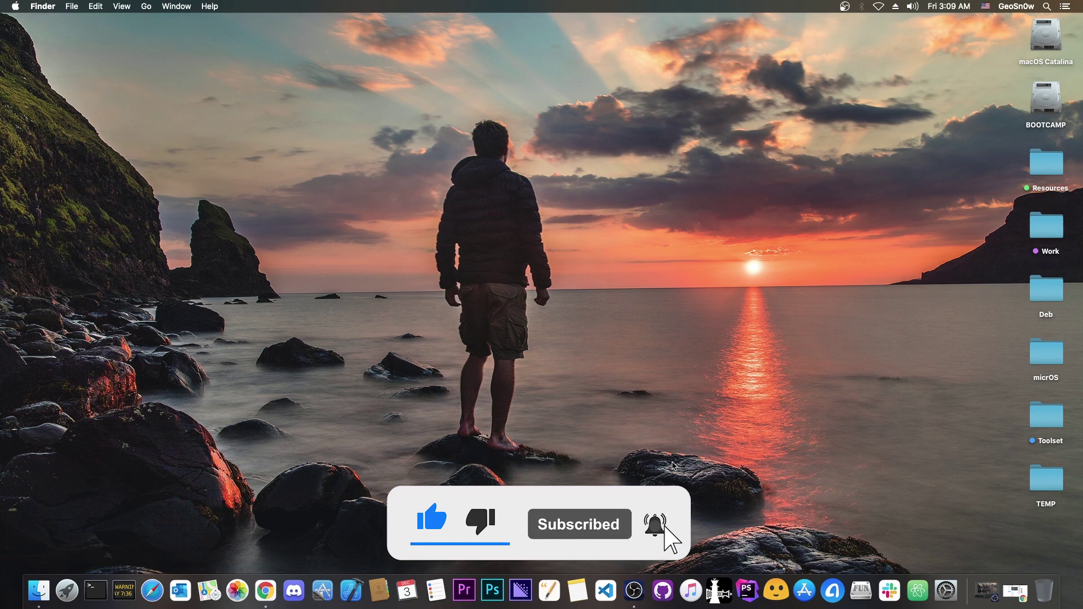